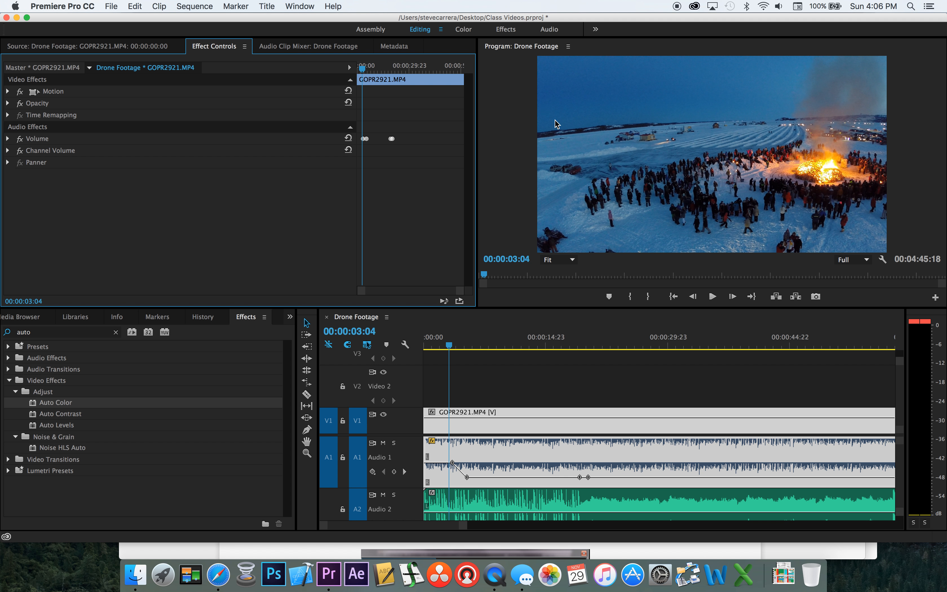
Open the Lumetri Scopes and display the Waveform (Luma) and Parade (RGB) scopes side by side.
click(567, 310)
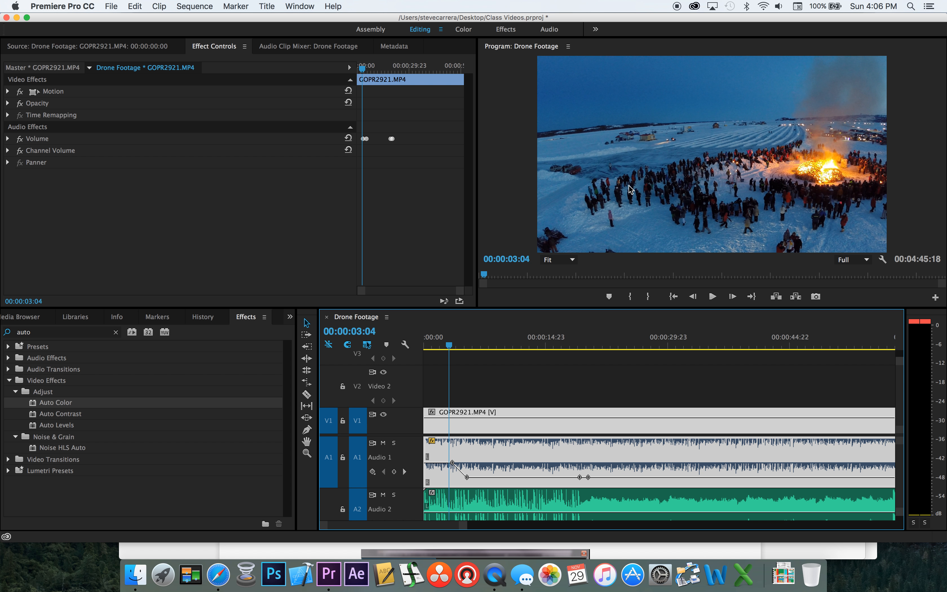
click(295, 5)
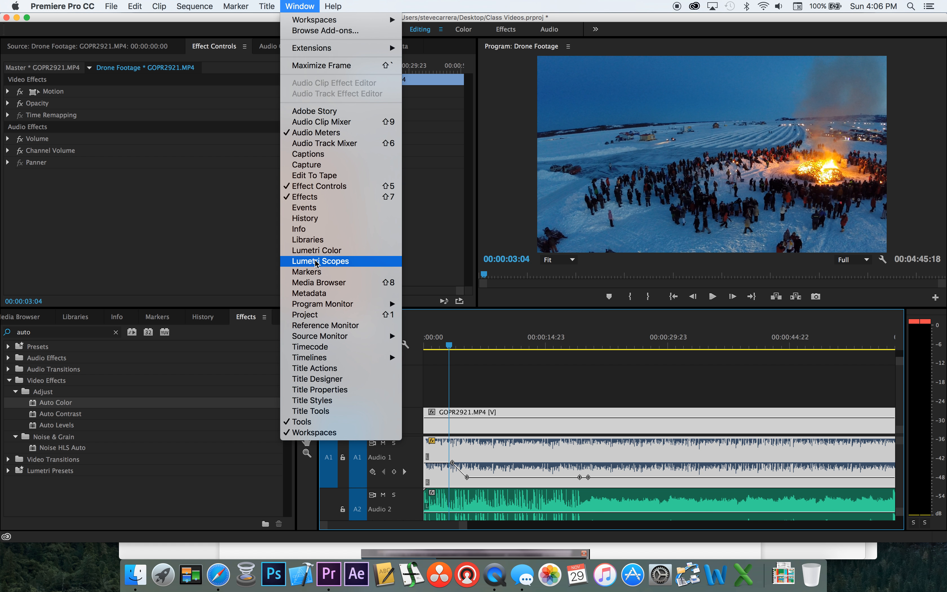
click(323, 261)
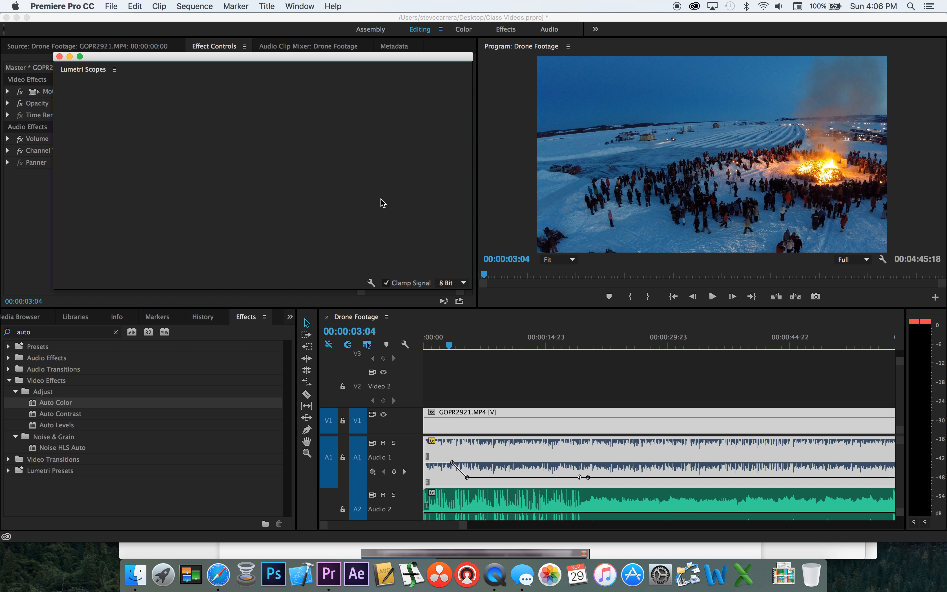
right_click(339, 174)
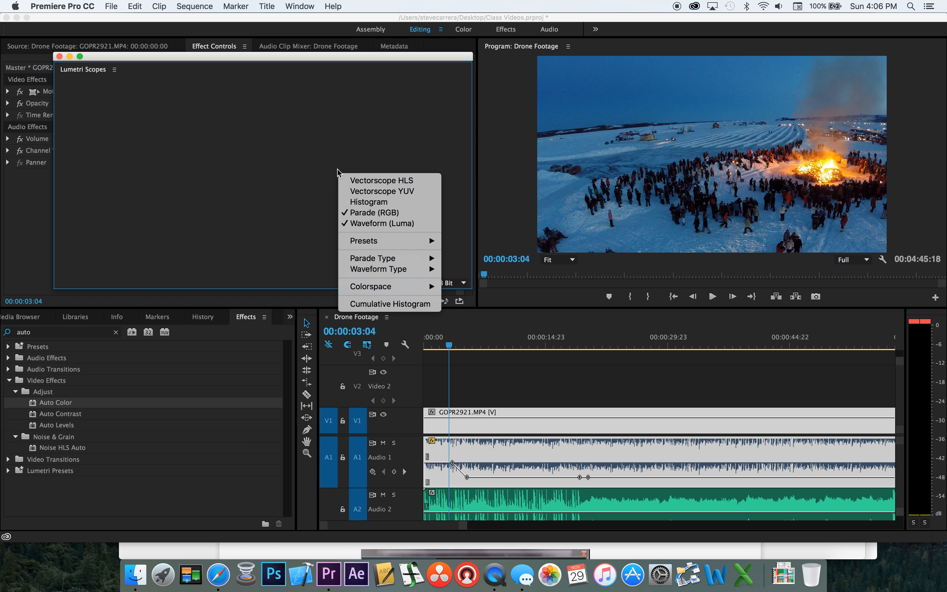
click(348, 216)
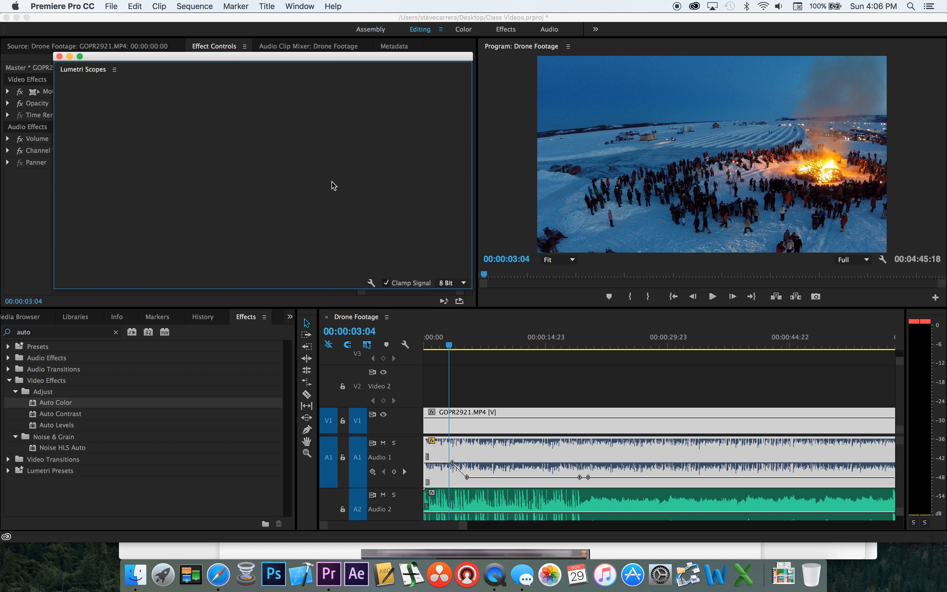
right_click(324, 179)
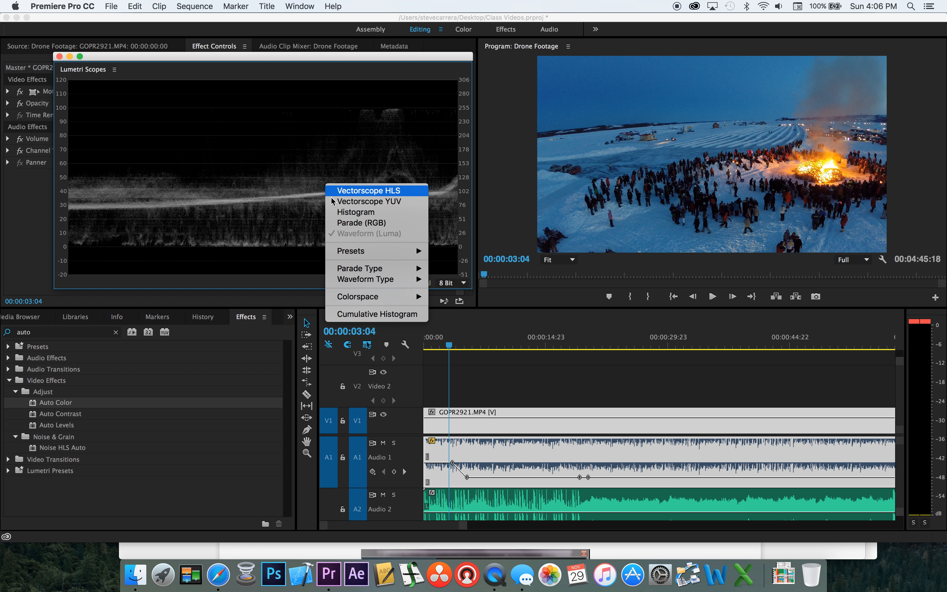
click(344, 224)
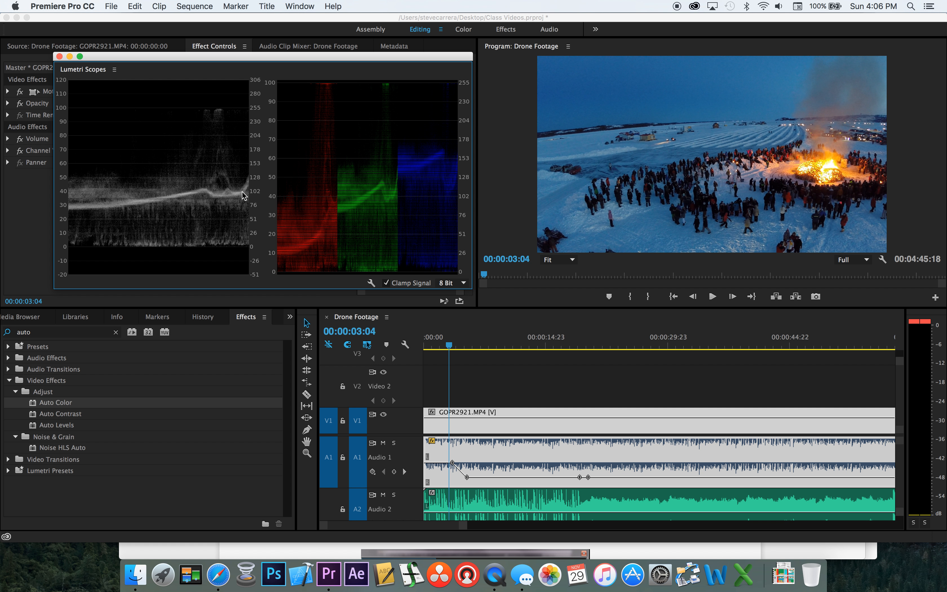
right_click(300, 193)
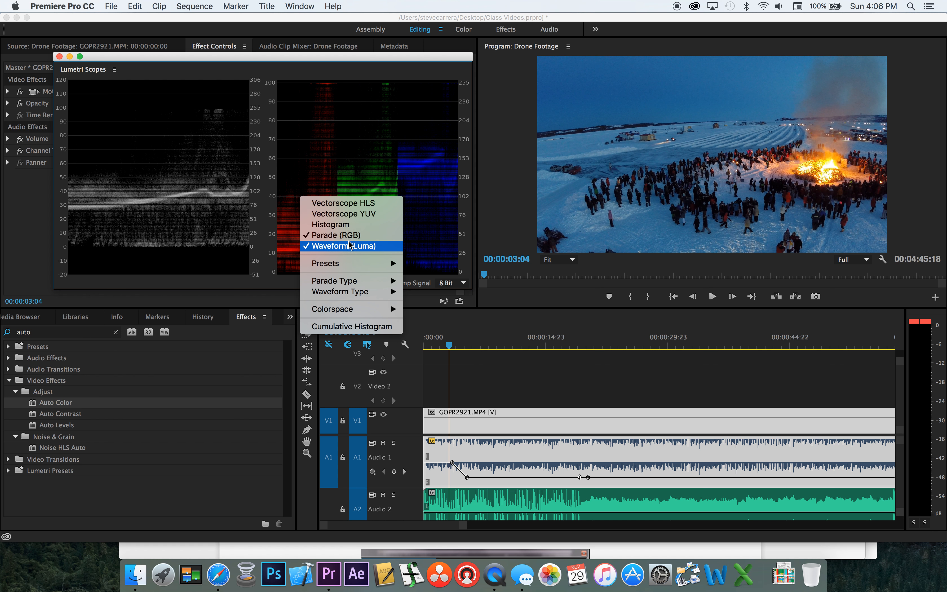
click(321, 153)
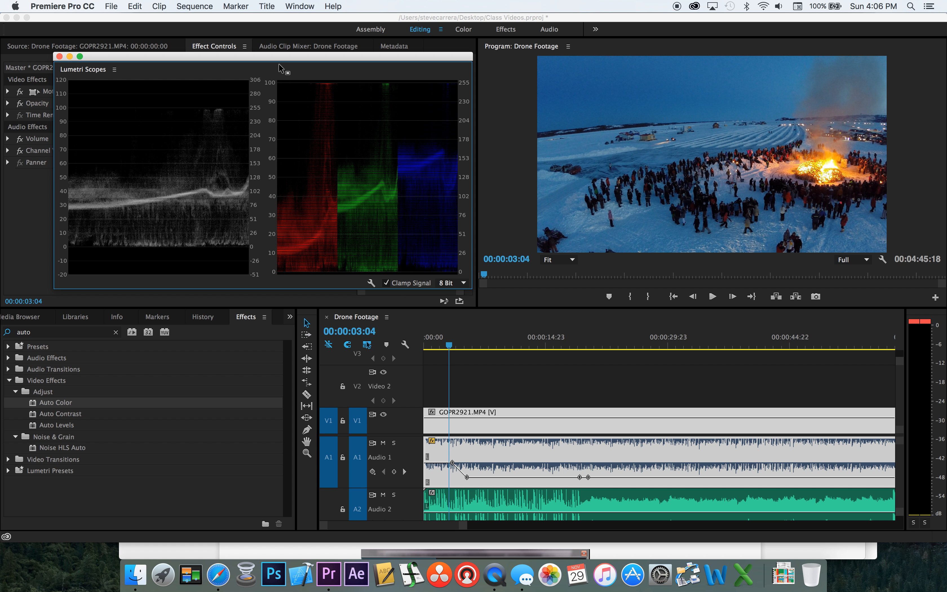
drag(279, 58, 295, 46)
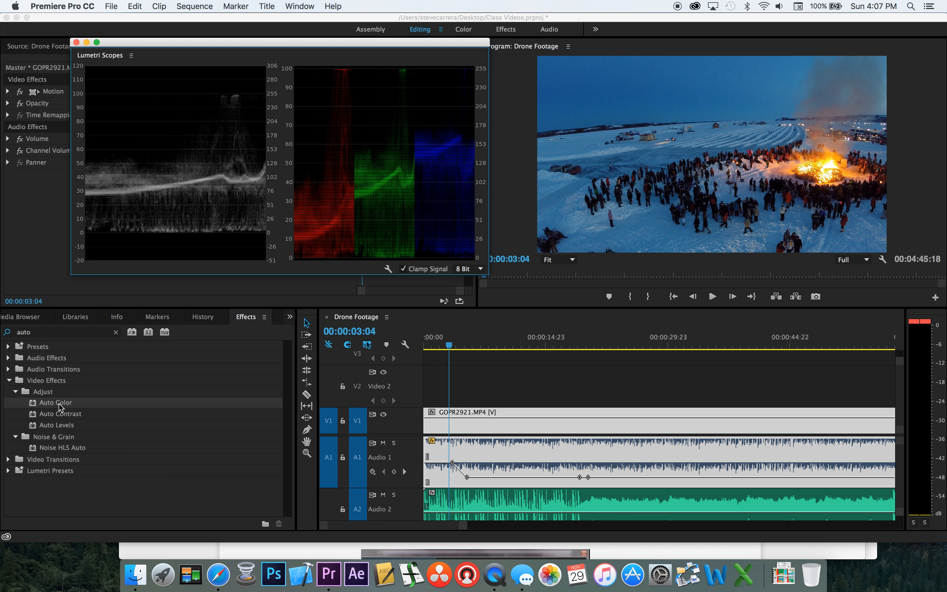
Search the effects for "auto" and apply Auto Color to the GOPR2921.MP4 video clip.
click(116, 333)
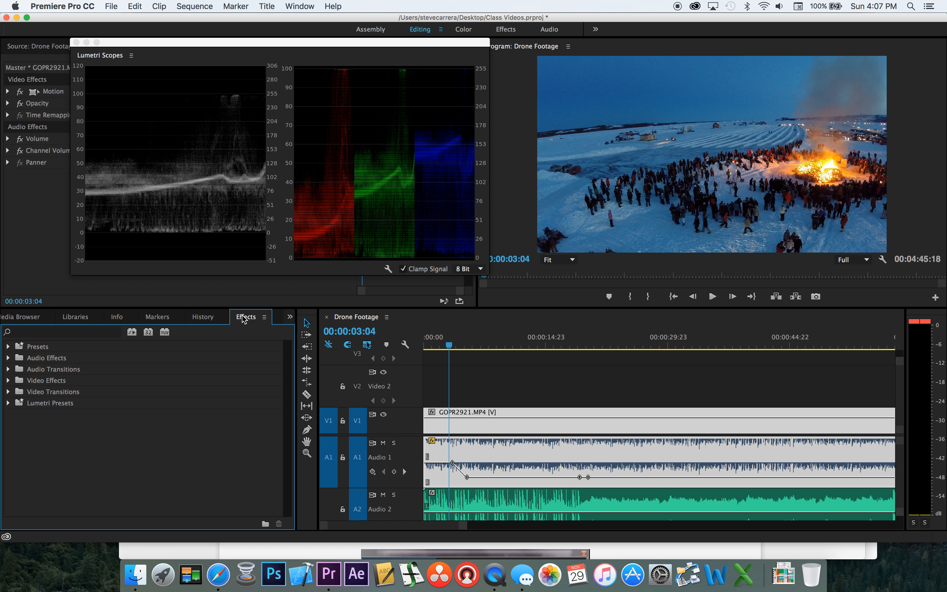
click(69, 334)
text(auto)
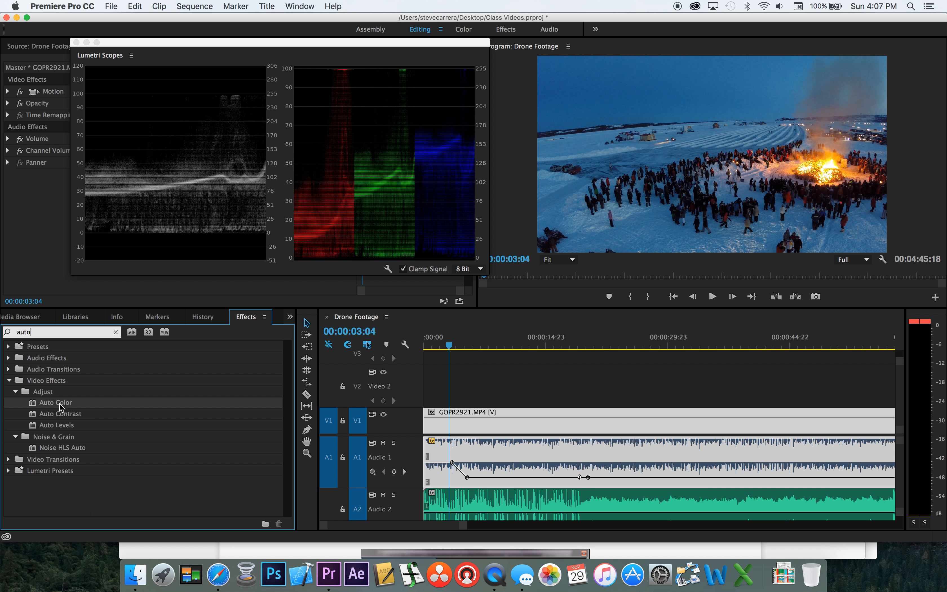
drag(61, 407, 531, 424)
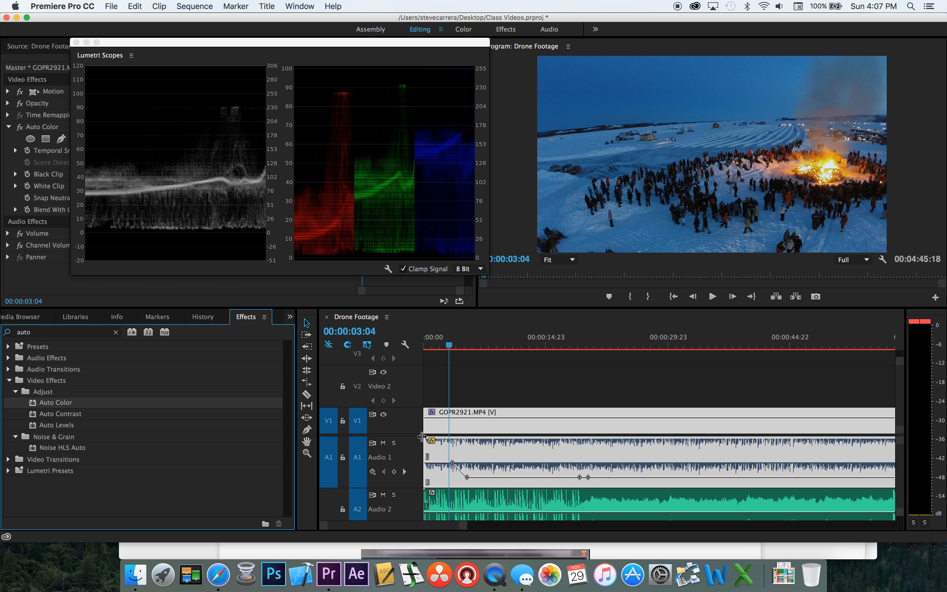
Toggle the Auto Color effect off and on to compare the image before and after.
click(20, 127)
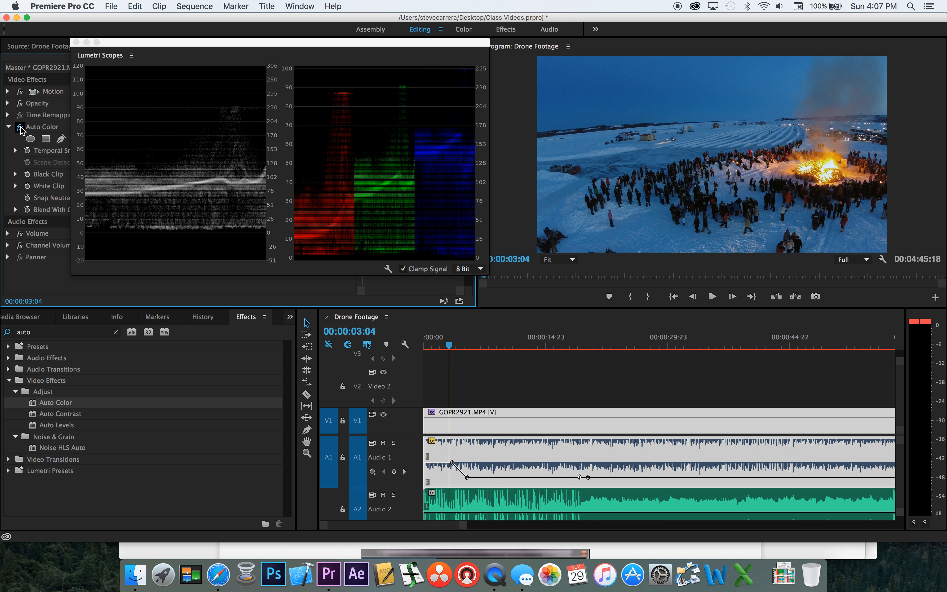
click(20, 127)
click(21, 127)
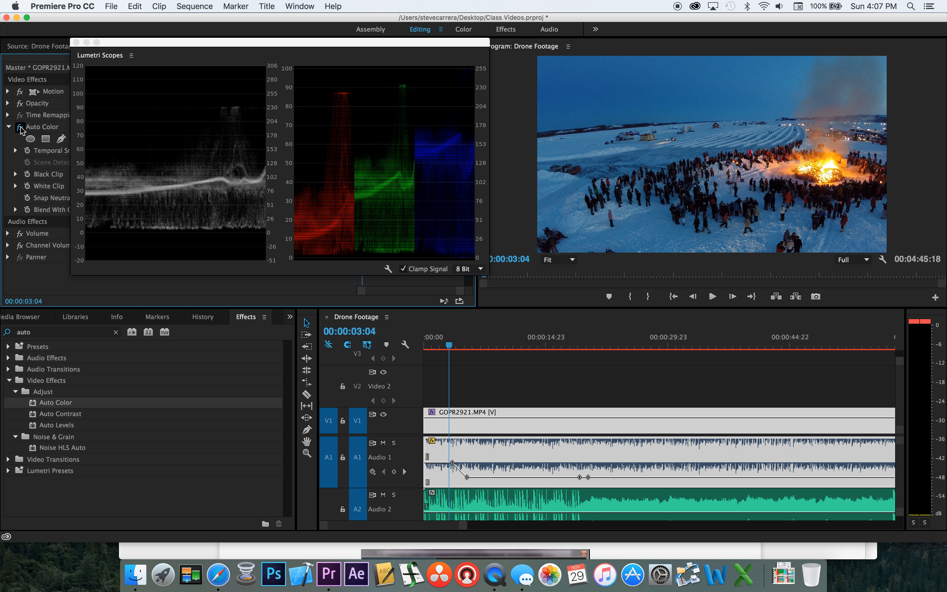
click(21, 128)
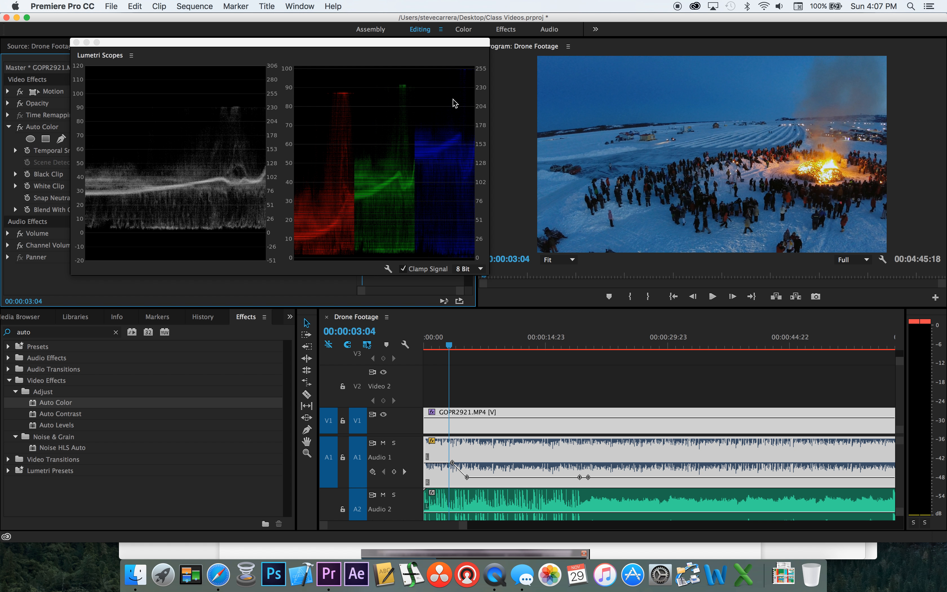
Try a Black Clip of 10.00 % on the Auto Color effect and reset the parameter to its default.
drag(384, 44, 537, 42)
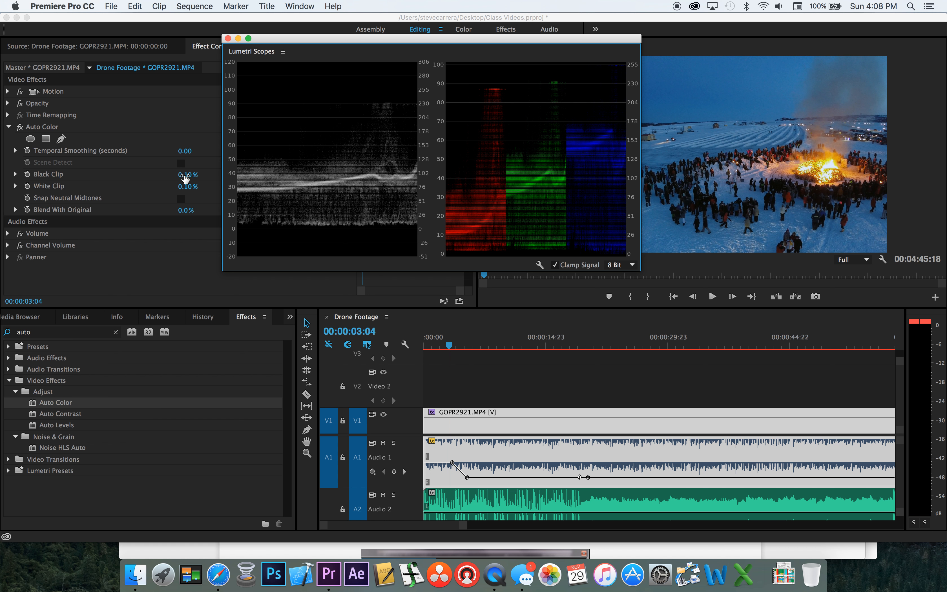
mouse_move(185, 179)
mouse_down()
mouse_move(288, 179)
mouse_move(191, 176)
mouse_up()
click(191, 176)
text(9)
key(Return)
drag(194, 175, 232, 175)
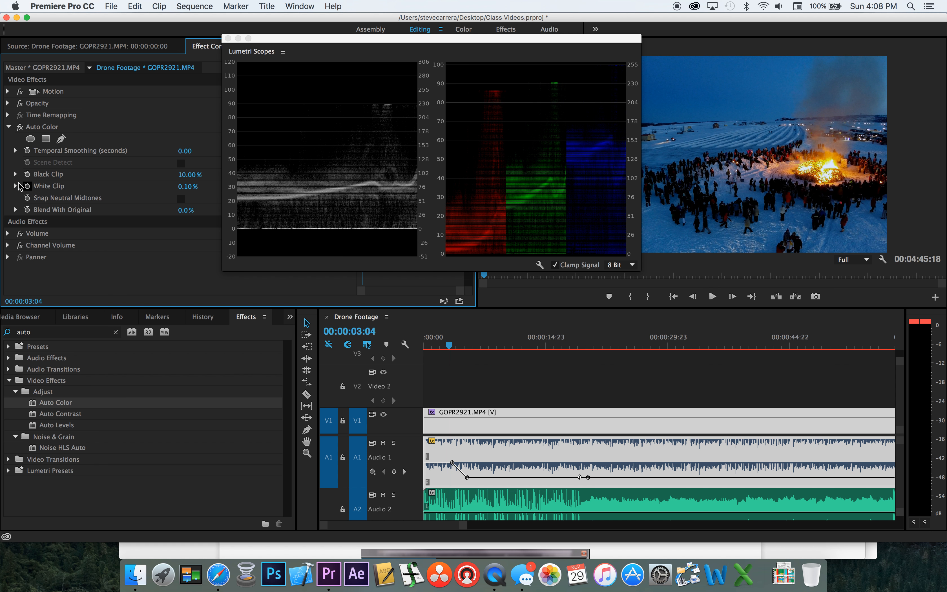
drag(303, 39, 501, 49)
click(349, 173)
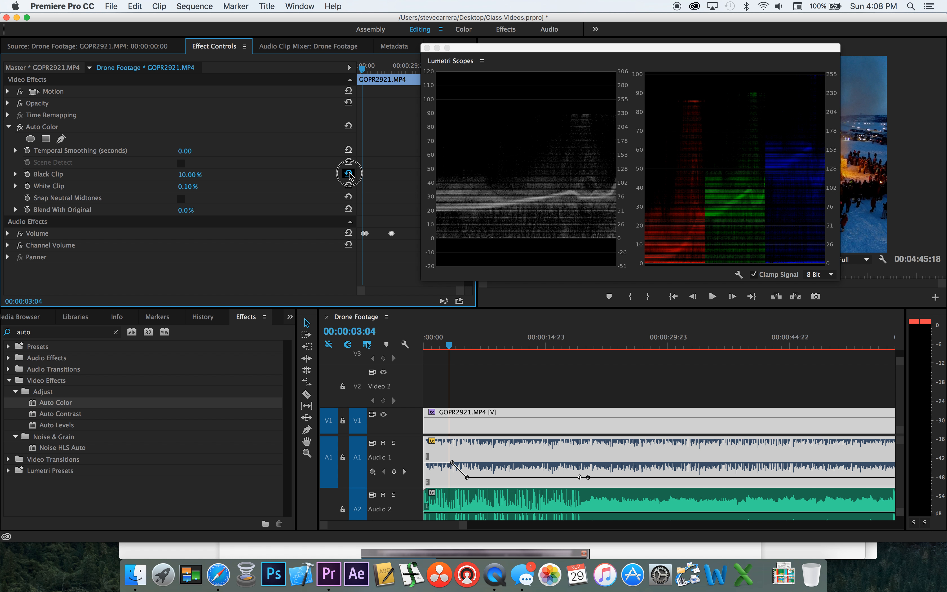
Raise the Auto Color effect's White Clip to 3.00 % while keeping the Lumetri Scopes in view.
drag(523, 49, 317, 48)
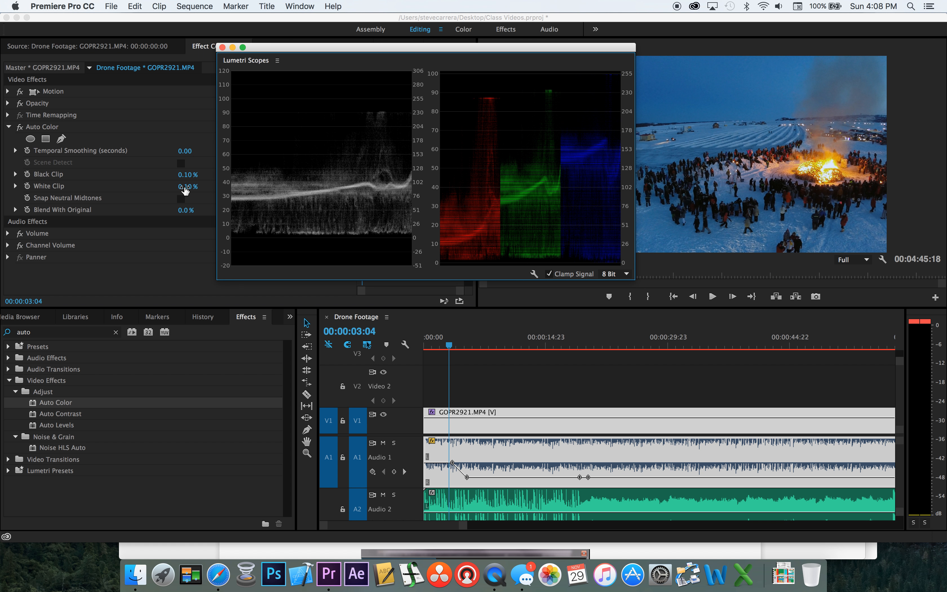
drag(186, 191, 240, 191)
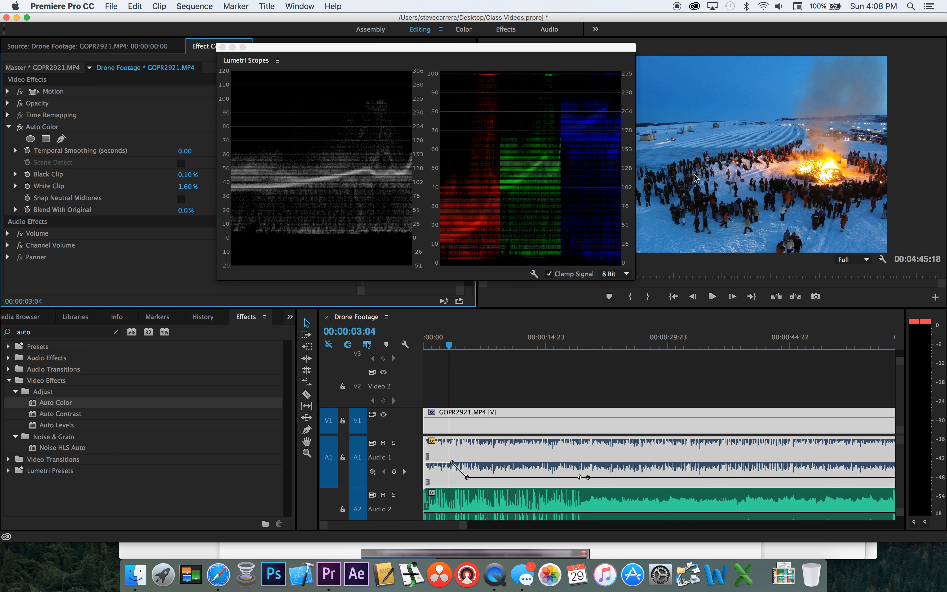
drag(505, 48, 443, 47)
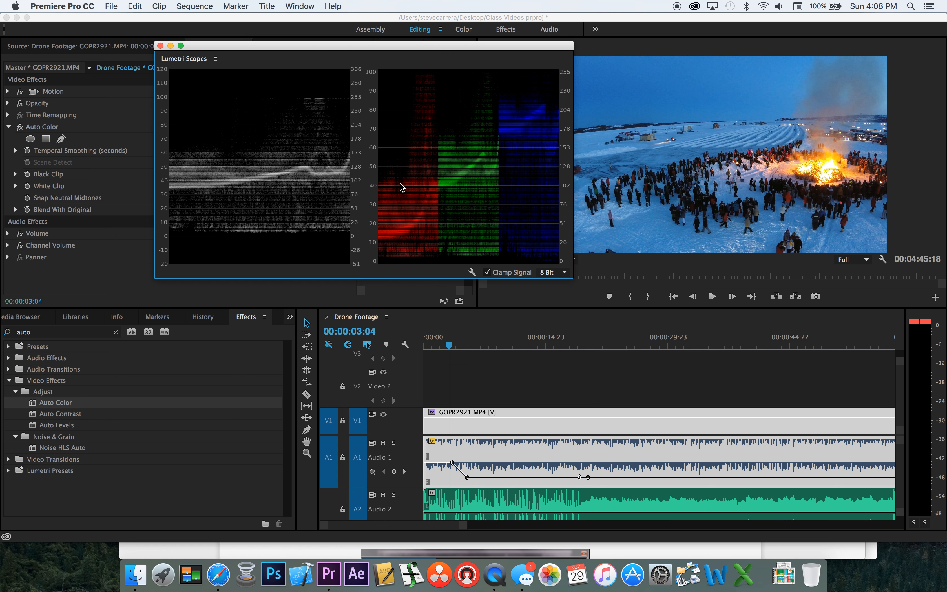
drag(248, 46, 297, 43)
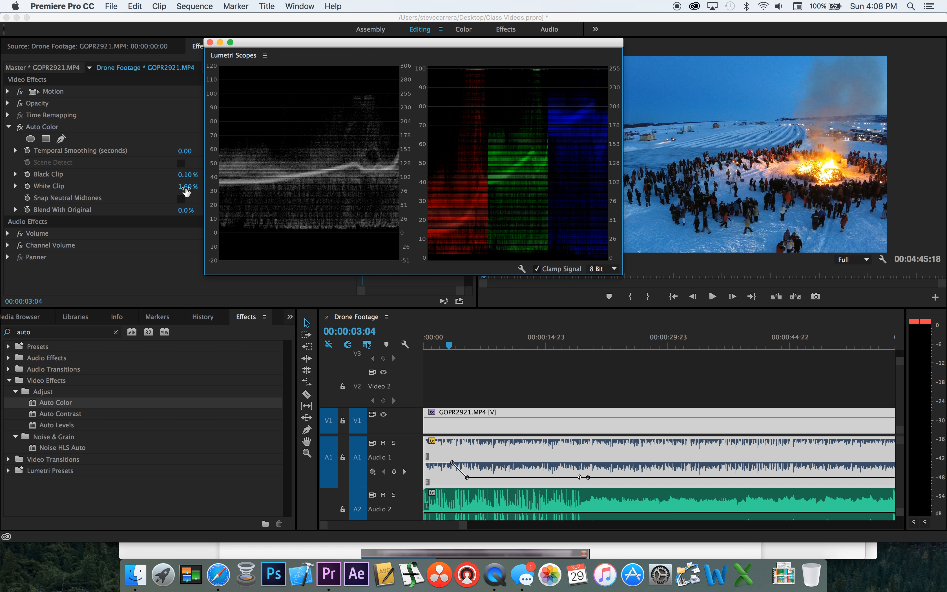
click(186, 192)
drag(187, 186, 226, 186)
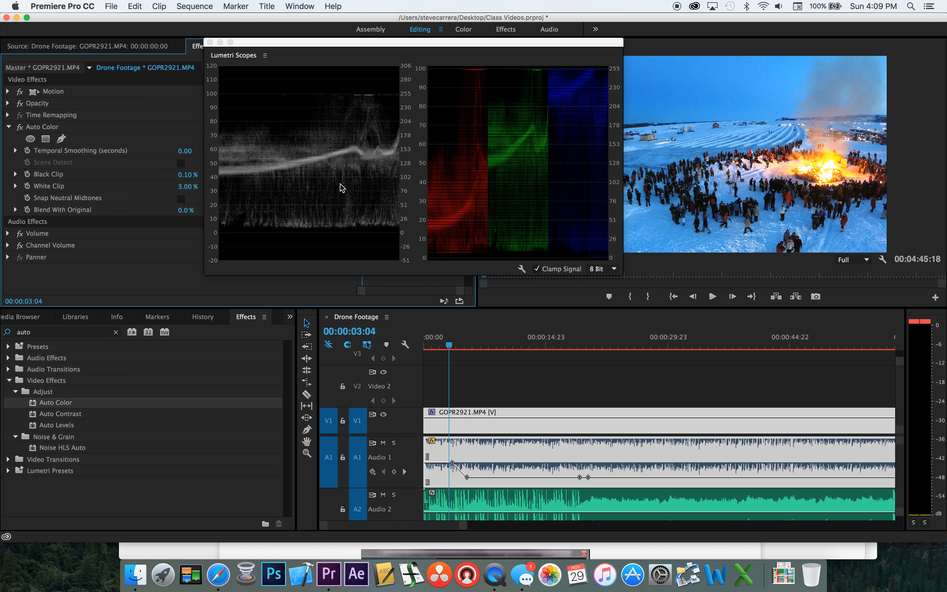
Compare the clip with Auto Color disabled and enabled, and close the Lumetri Scopes window.
click(20, 128)
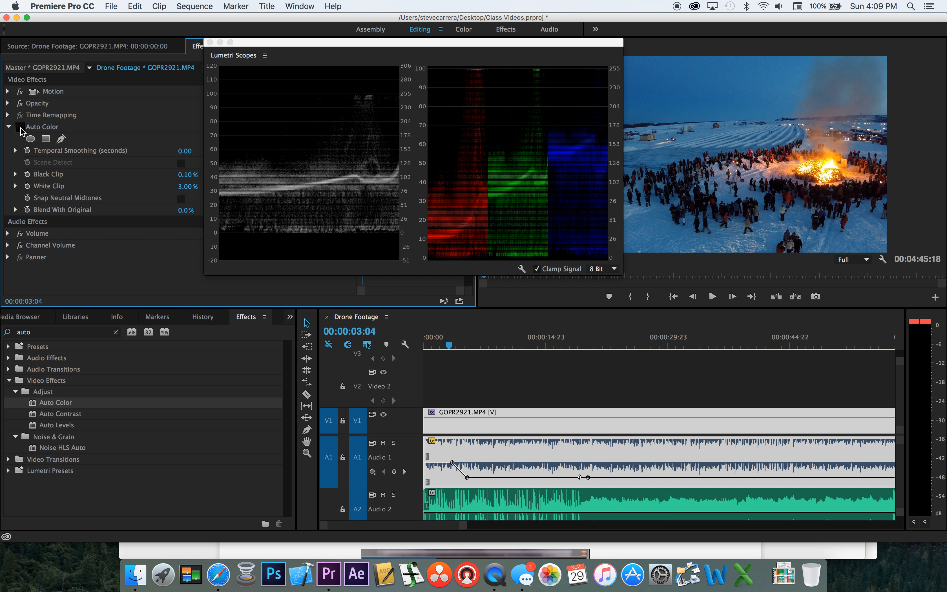
click(20, 127)
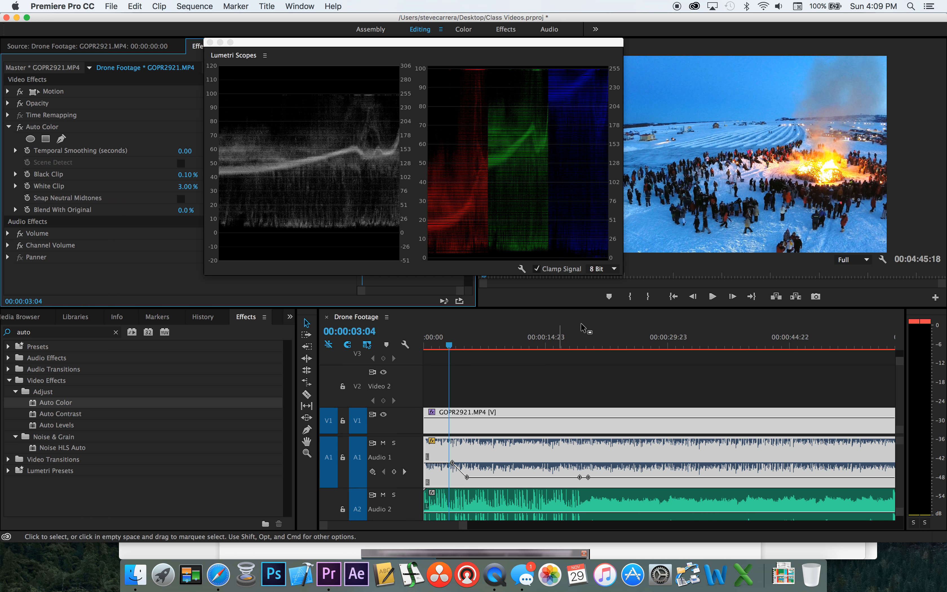
drag(531, 48, 604, 78)
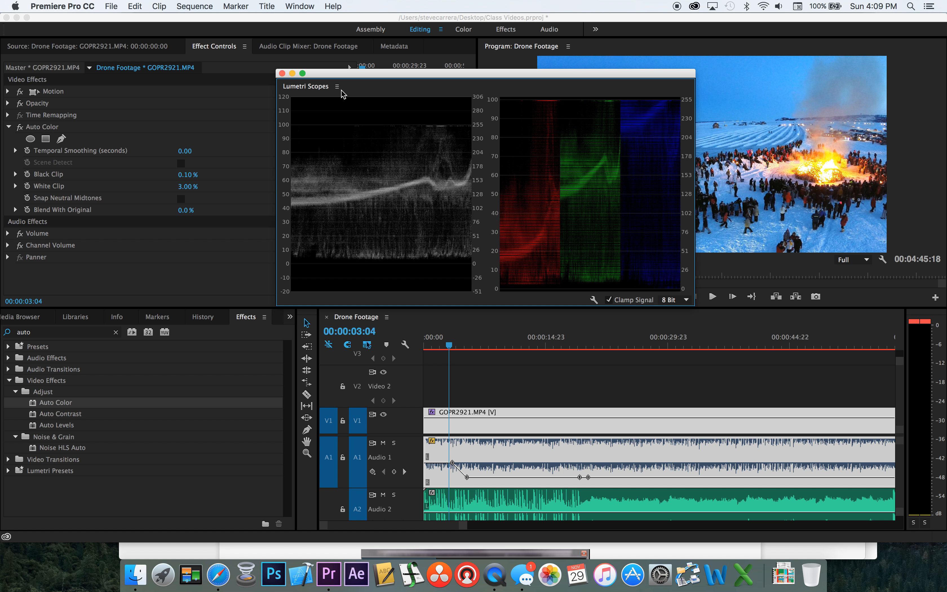
click(282, 73)
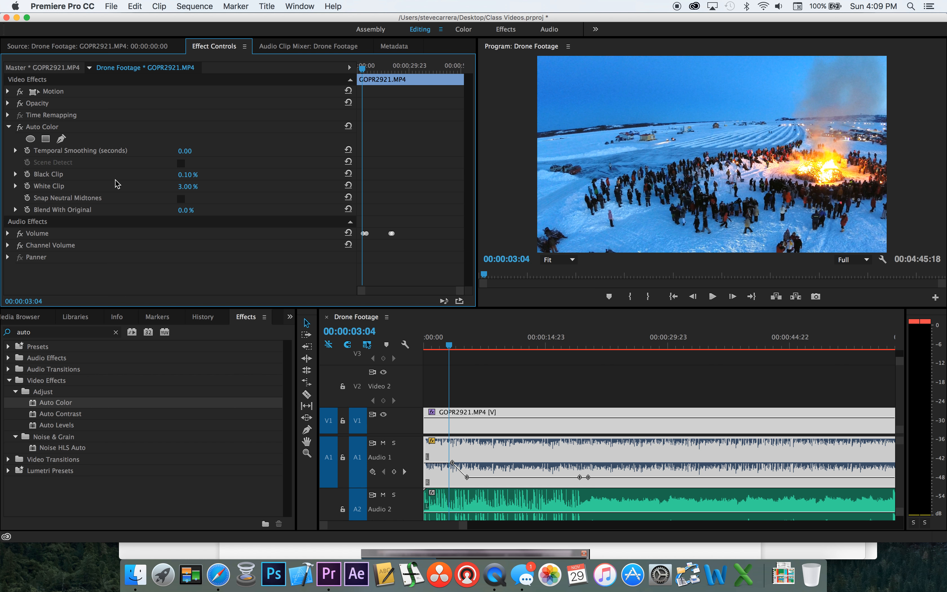
Save the adjusted Auto Color effect as a Scale-type preset named "Ice Evening Preset".
click(50, 130)
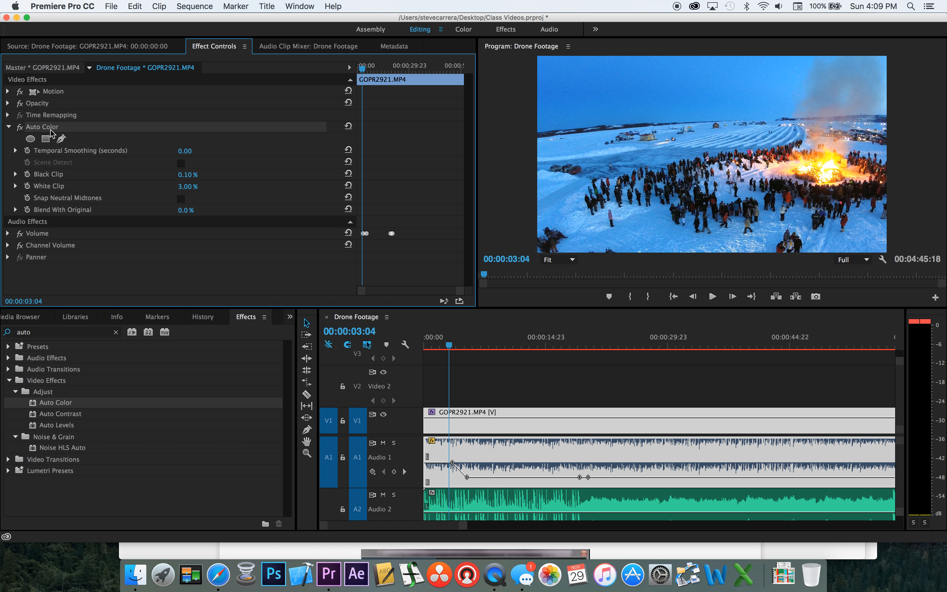
right_click(51, 133)
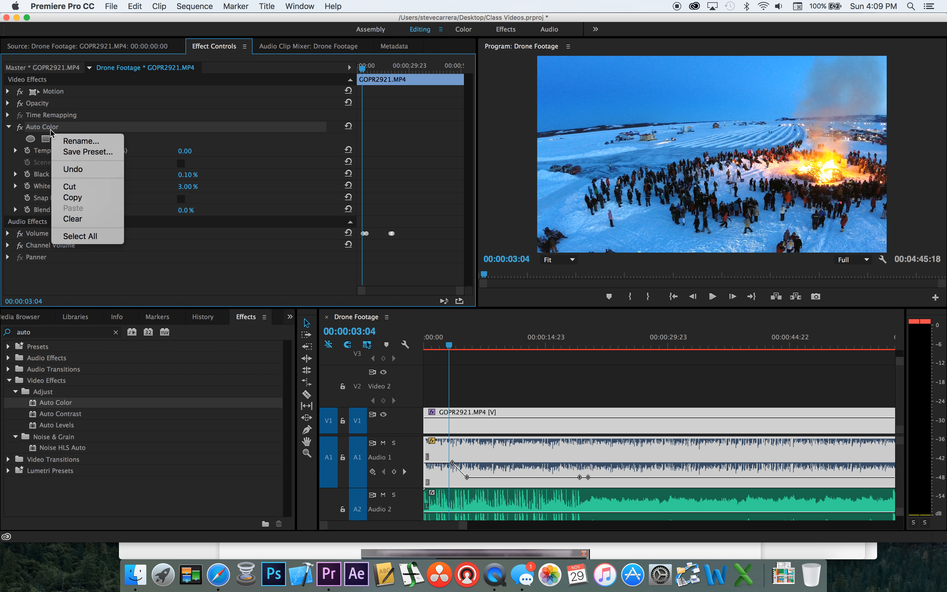
click(69, 152)
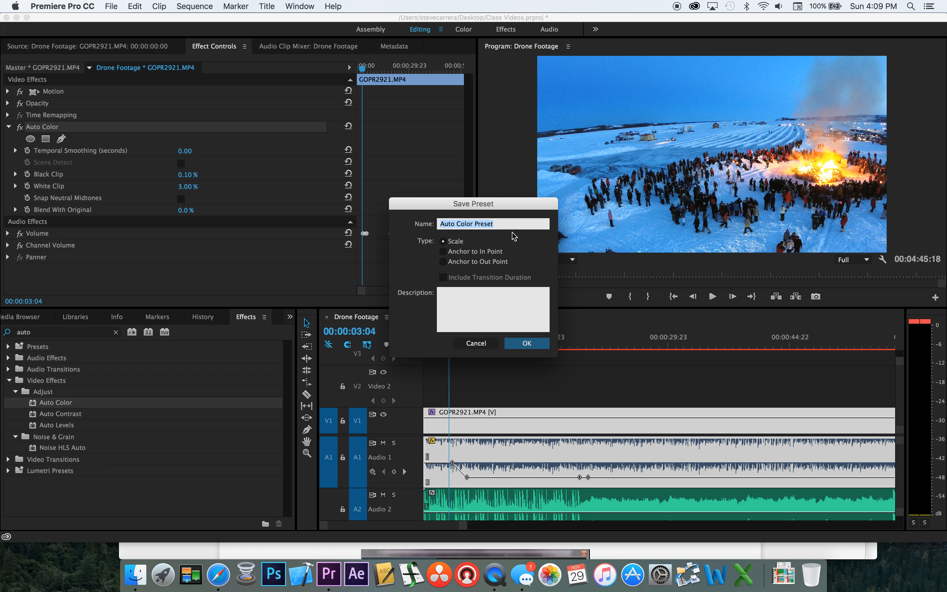
key(BackSpace)
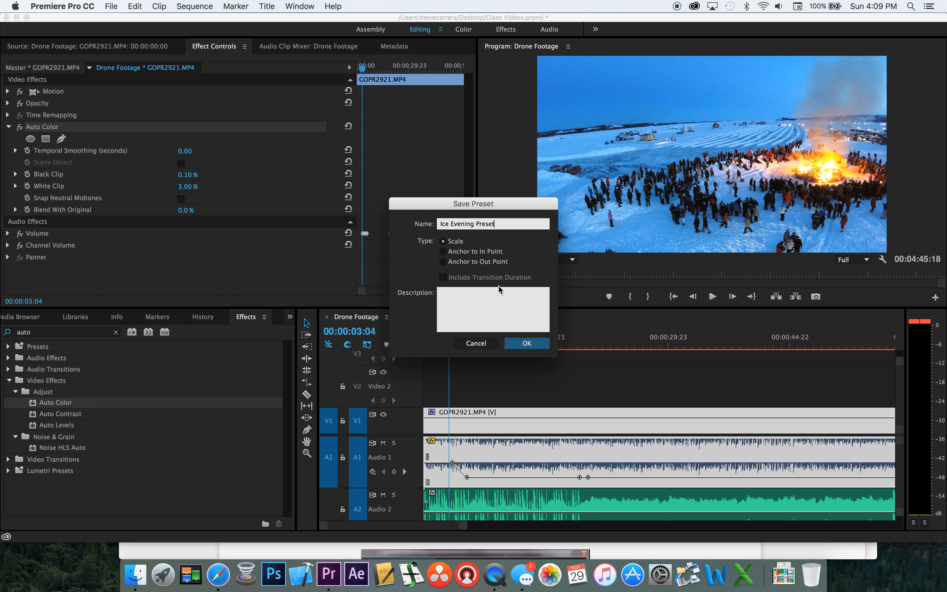
click(475, 294)
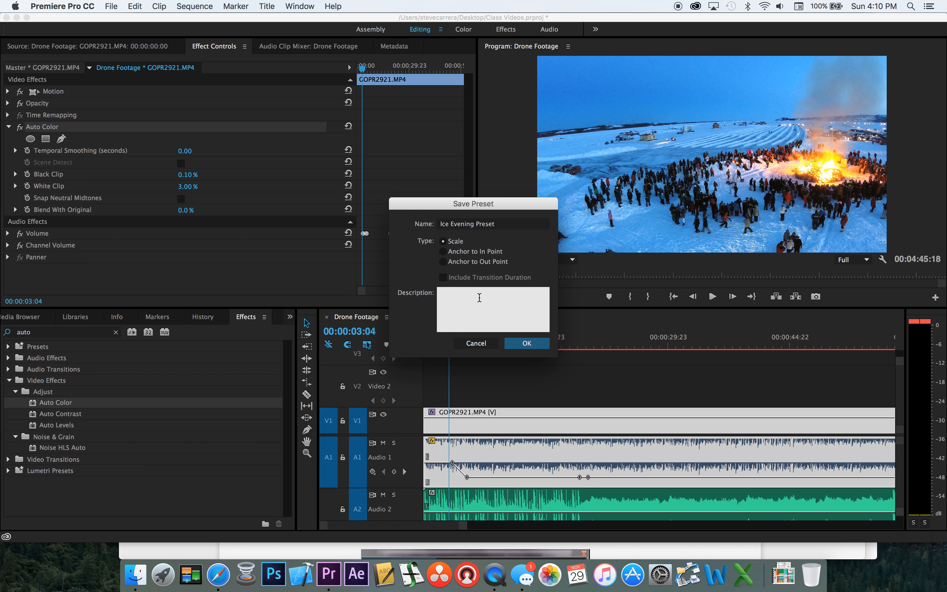
click(528, 343)
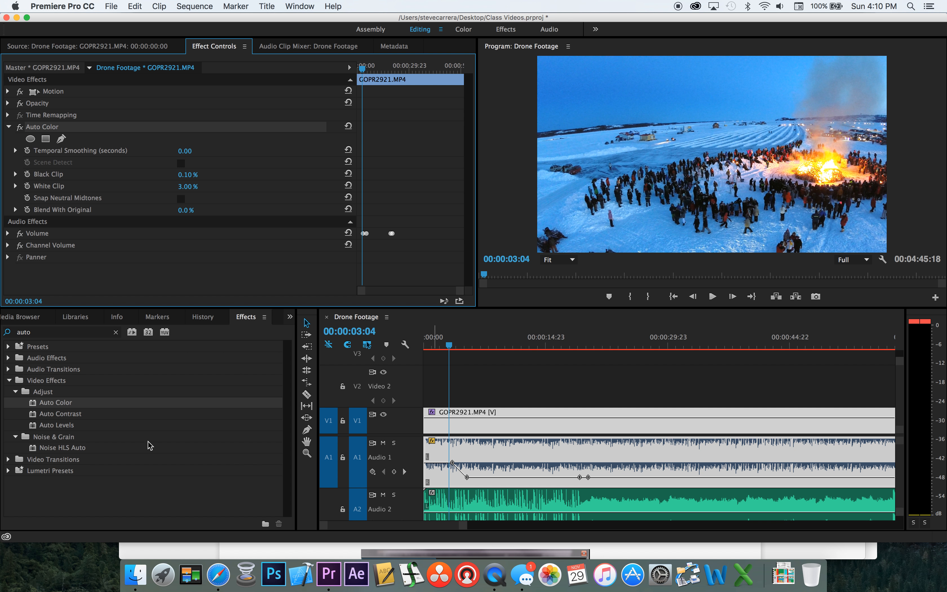
Replace the effects search with "ice" to locate the saved Ice Evening Preset.
click(115, 333)
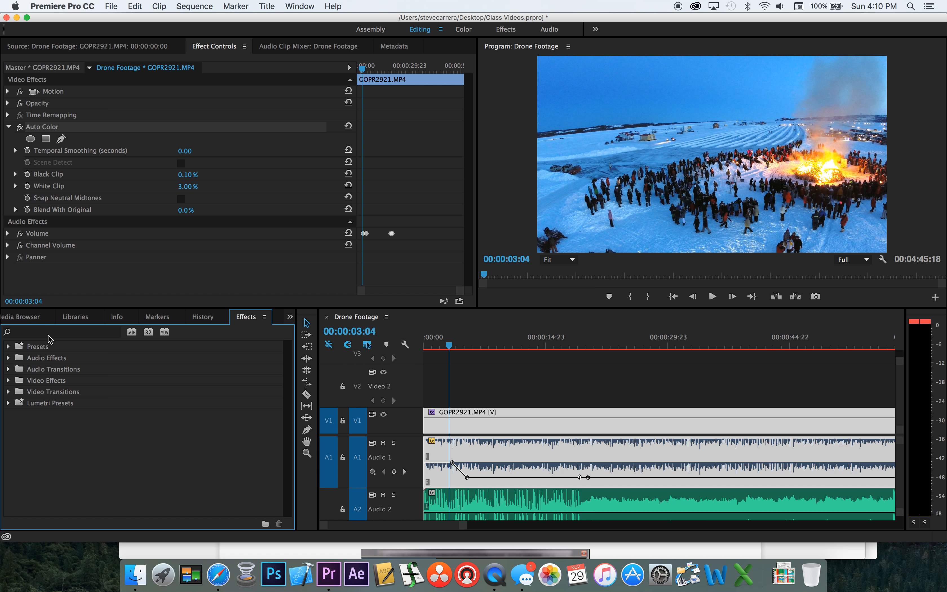
key(super+Tab)
click(96, 335)
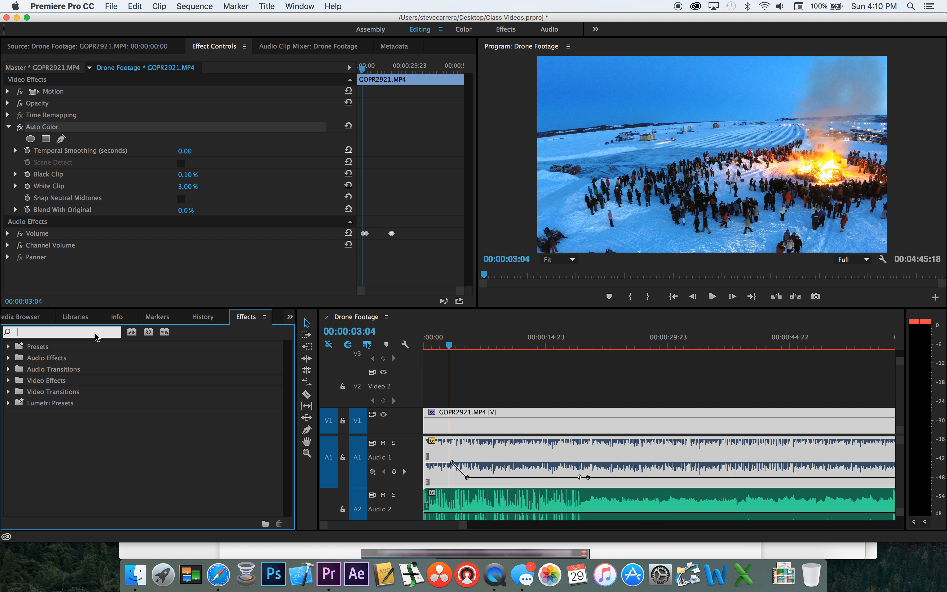
text(ice)
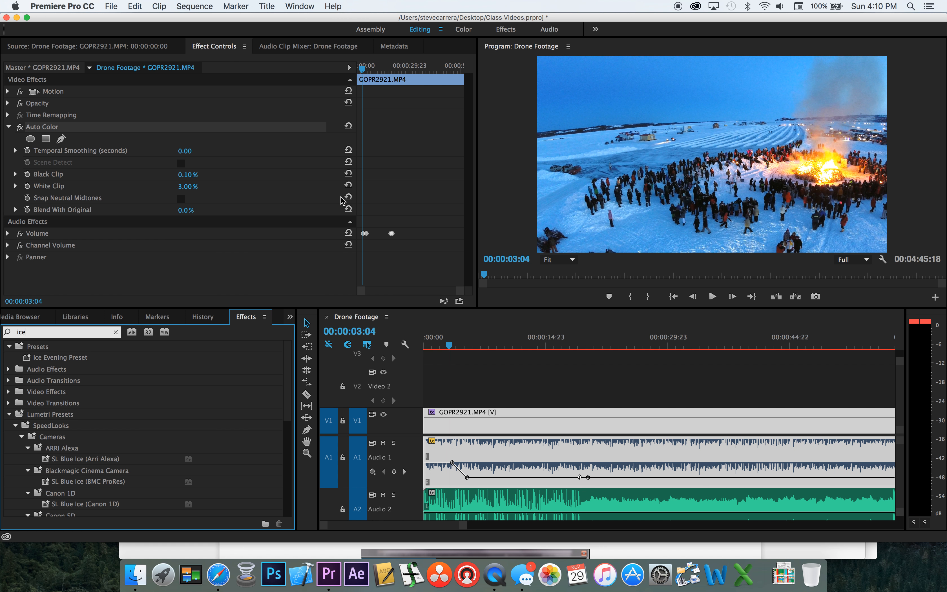
Reopen the Lumetri Scopes and apply the Auto Contrast video effect to the GOPR2921.MP4 clip on V1.
click(295, 6)
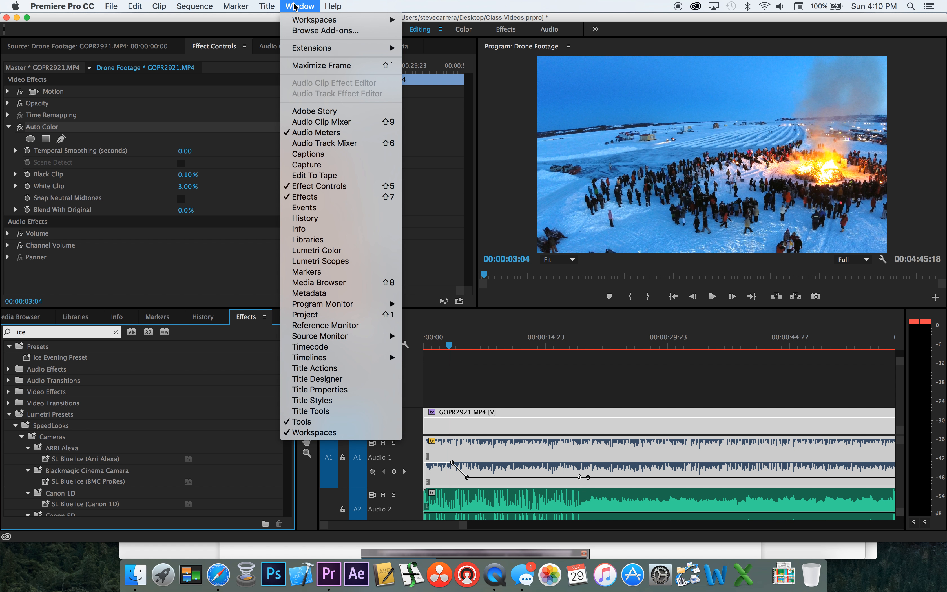
click(339, 262)
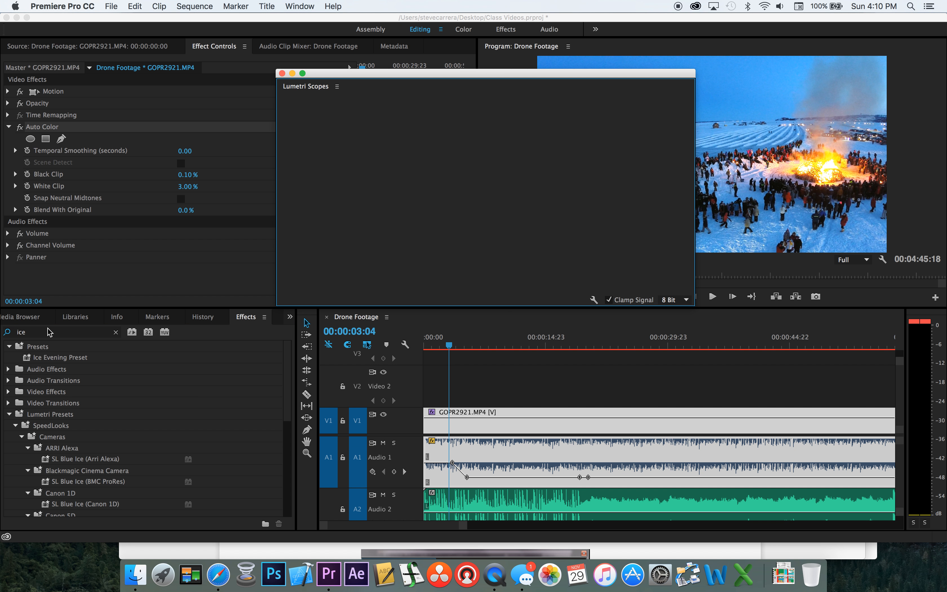
double_click(50, 334)
text(auto)
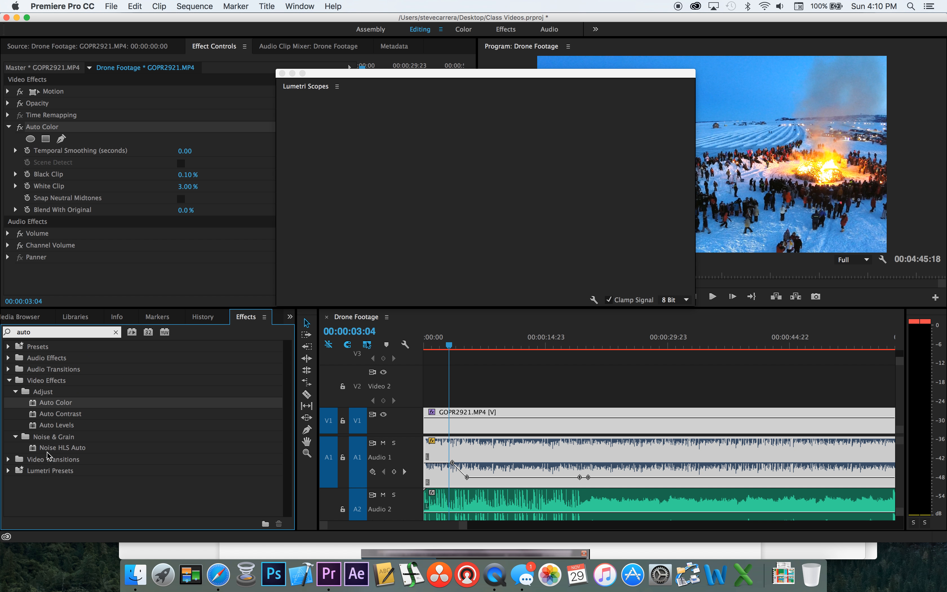
drag(411, 77, 311, 64)
click(65, 414)
drag(65, 417, 528, 416)
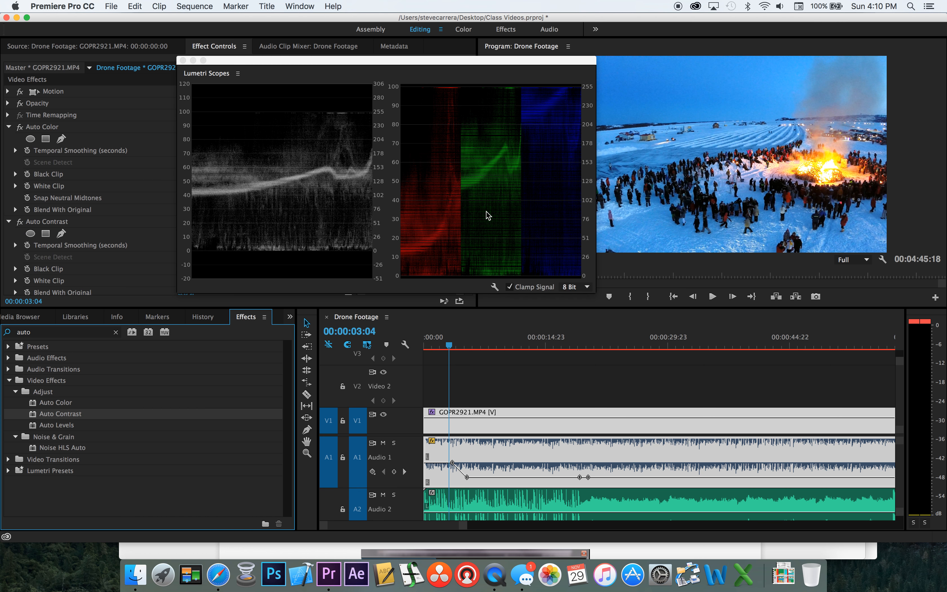
Try a higher Black Clip and a White Clip of 10.00 % on Auto Contrast, resetting each to its default.
drag(268, 61, 305, 38)
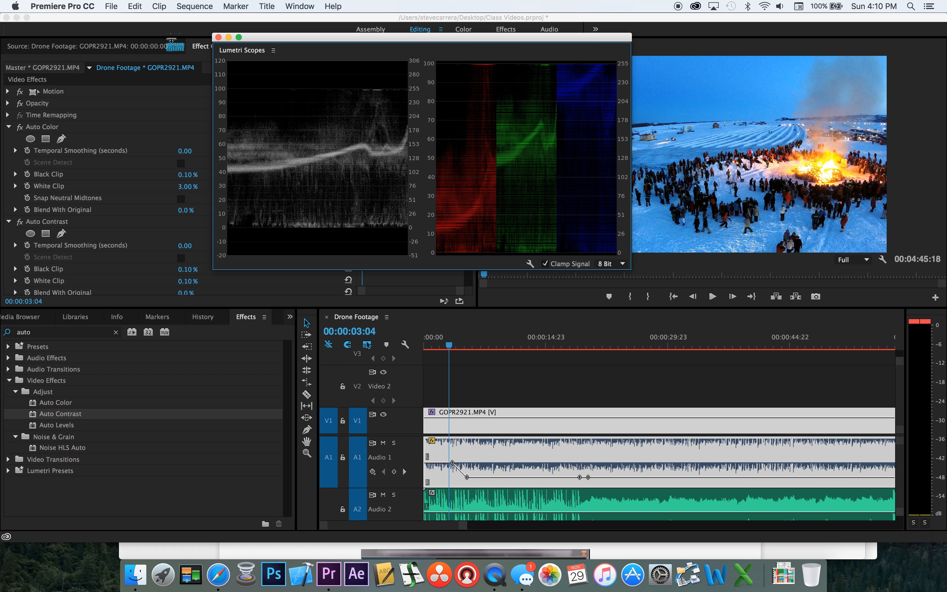
drag(279, 39, 100, 347)
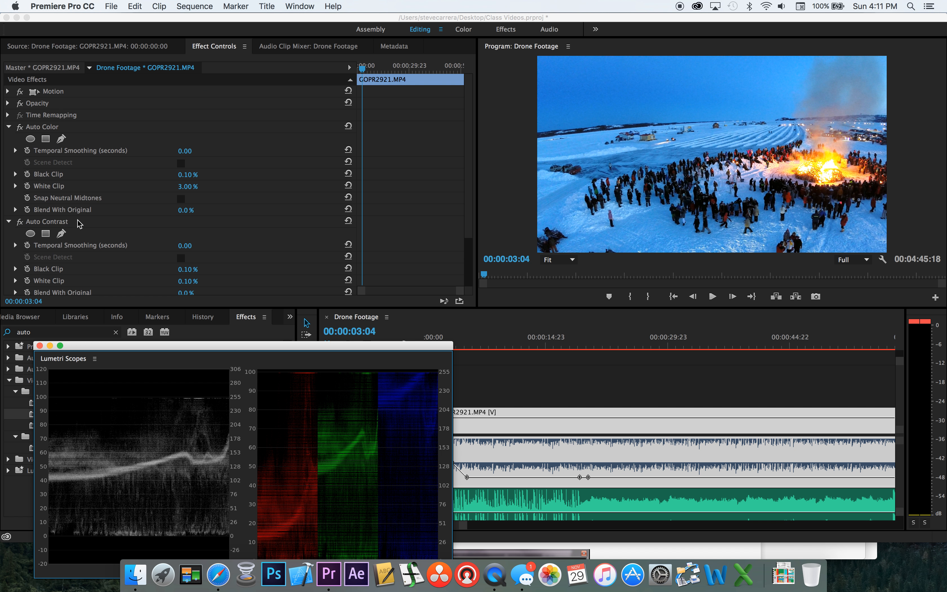
scroll(81, 224, down, 5)
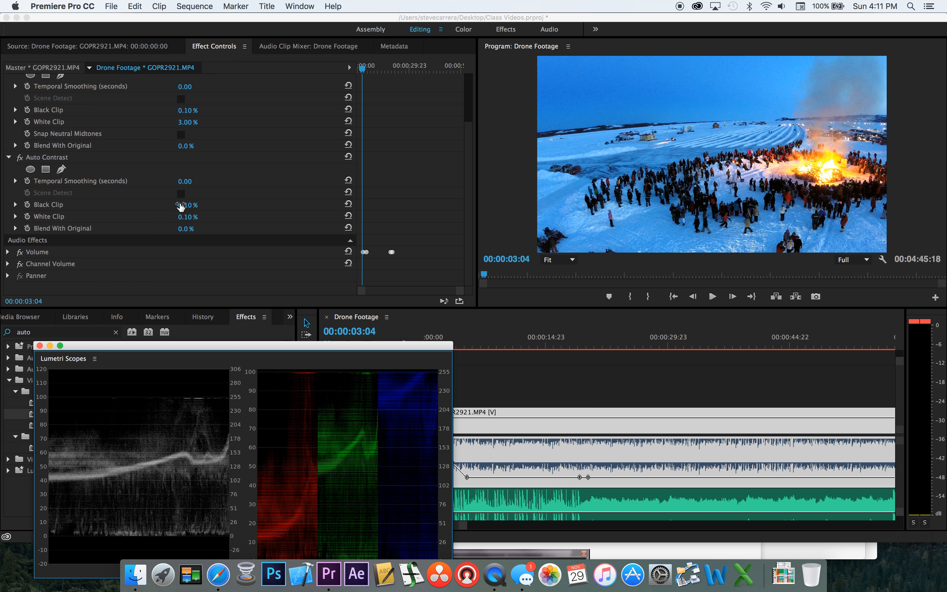
mouse_move(187, 205)
mouse_down()
mouse_move(219, 204)
mouse_move(193, 206)
mouse_up()
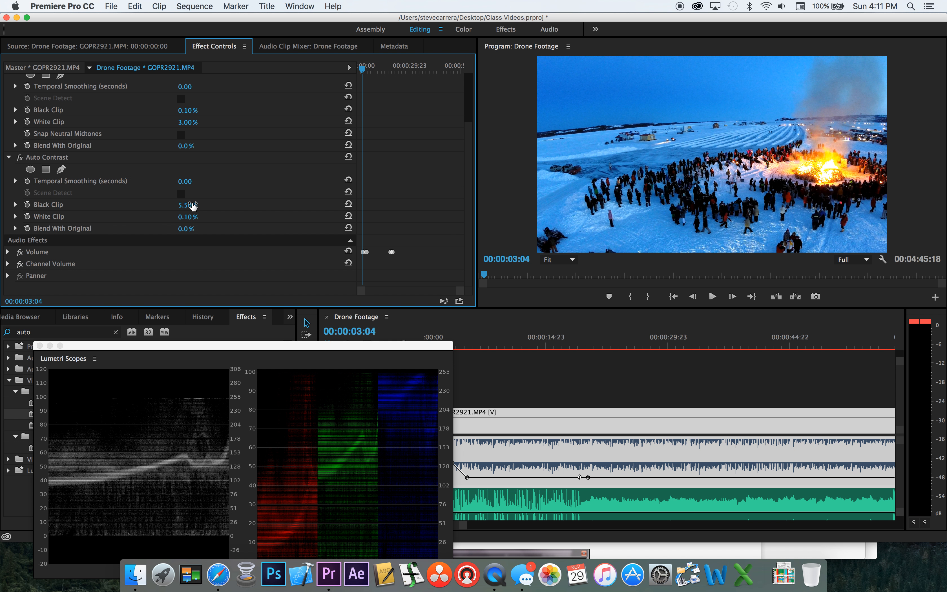
click(349, 204)
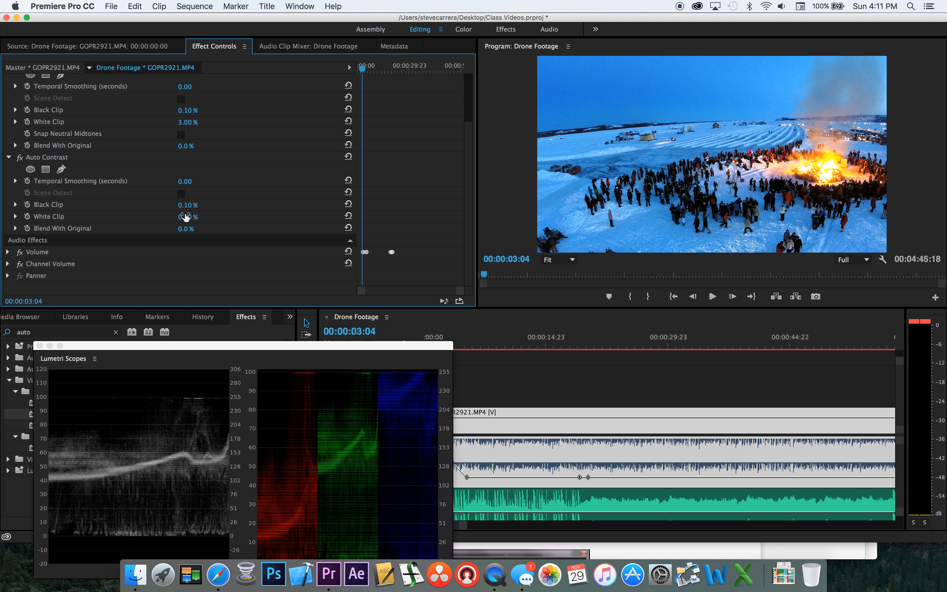
drag(187, 217, 268, 216)
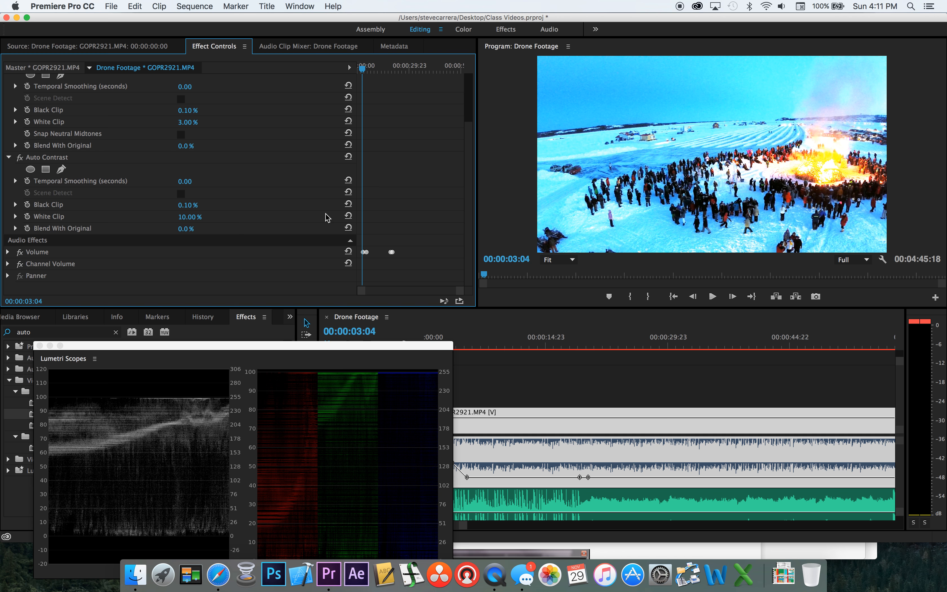
click(348, 217)
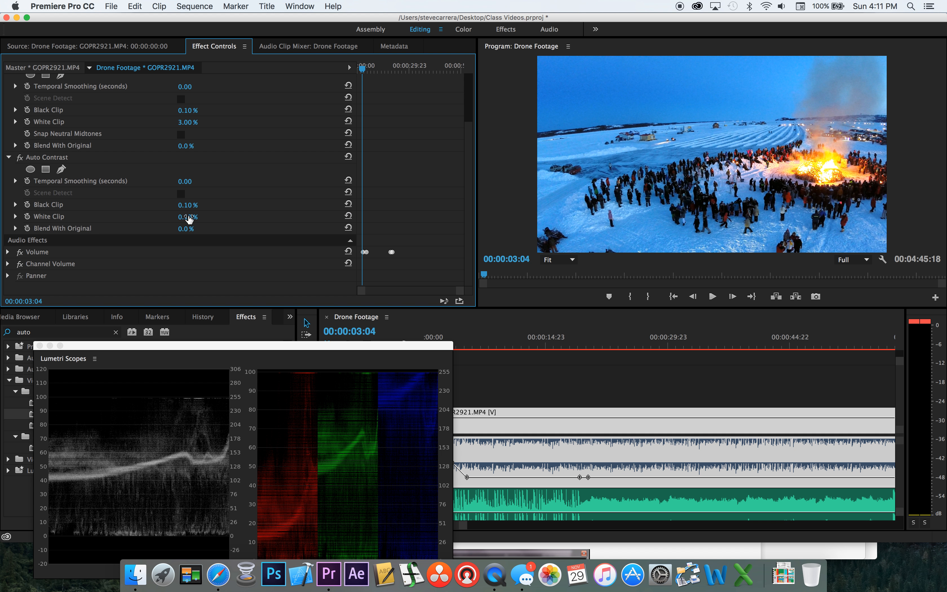
Set the Auto Contrast effect's White Clip to 1.00 % and its Blend With Original to 26.0 %.
drag(188, 217, 223, 216)
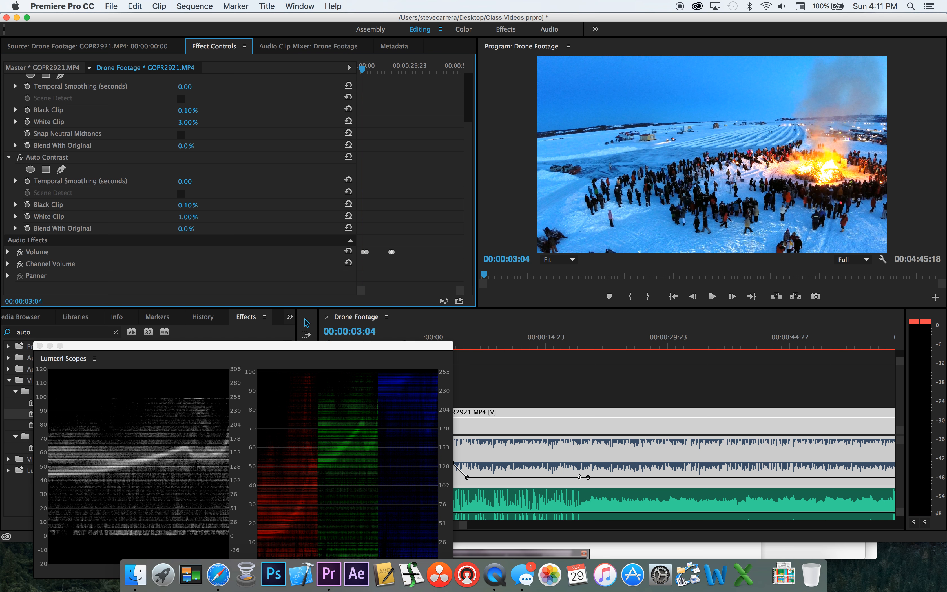
drag(188, 229, 227, 228)
Search the effects for "color" and apply Color Balance to the GOPR2921.MP4 clip on V1.
drag(225, 347, 328, 116)
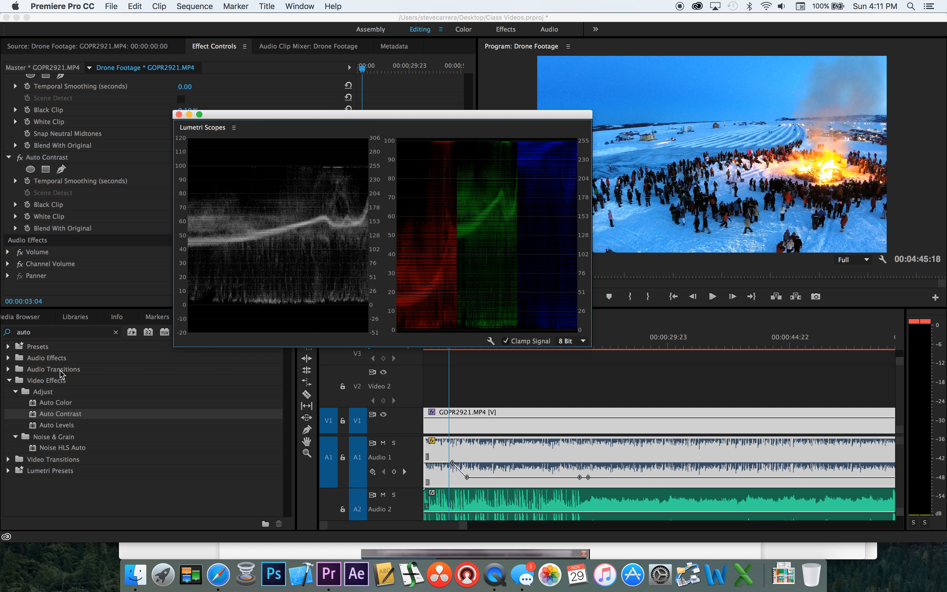
click(55, 331)
key(BackSpace)
key(BackSpace)
key(BackSpace)
key(BackSpace)
text(color)
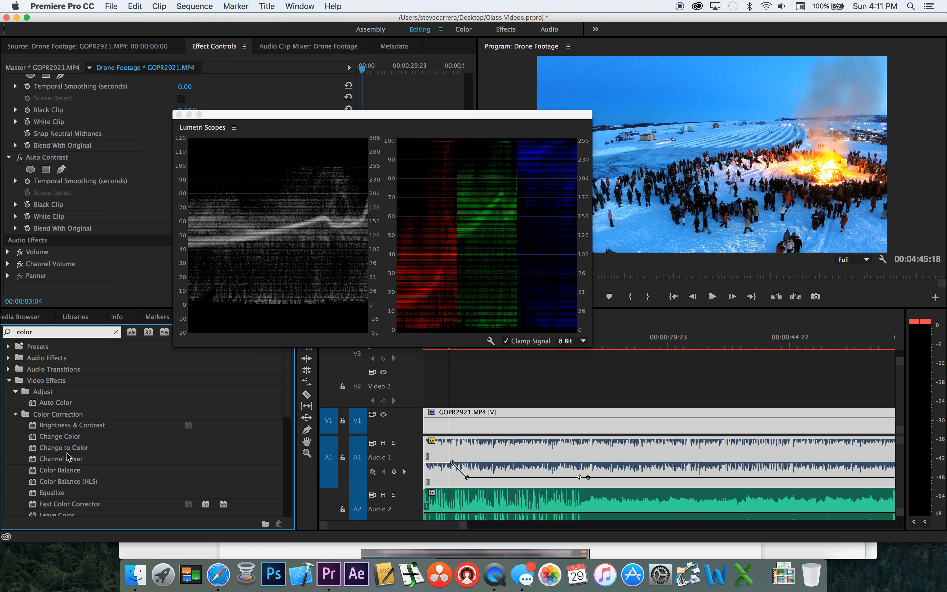
scroll(68, 476, down, 3)
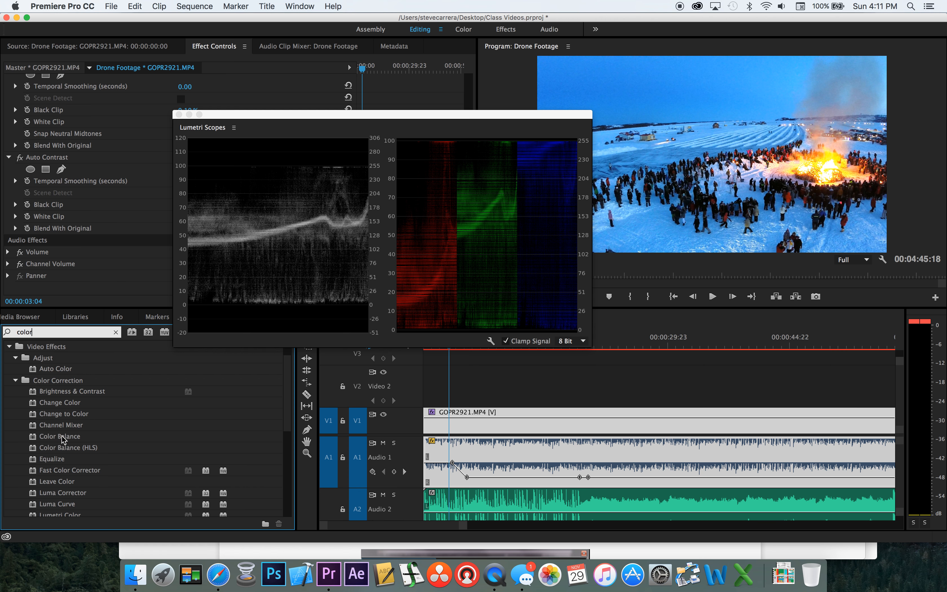
drag(67, 437, 481, 415)
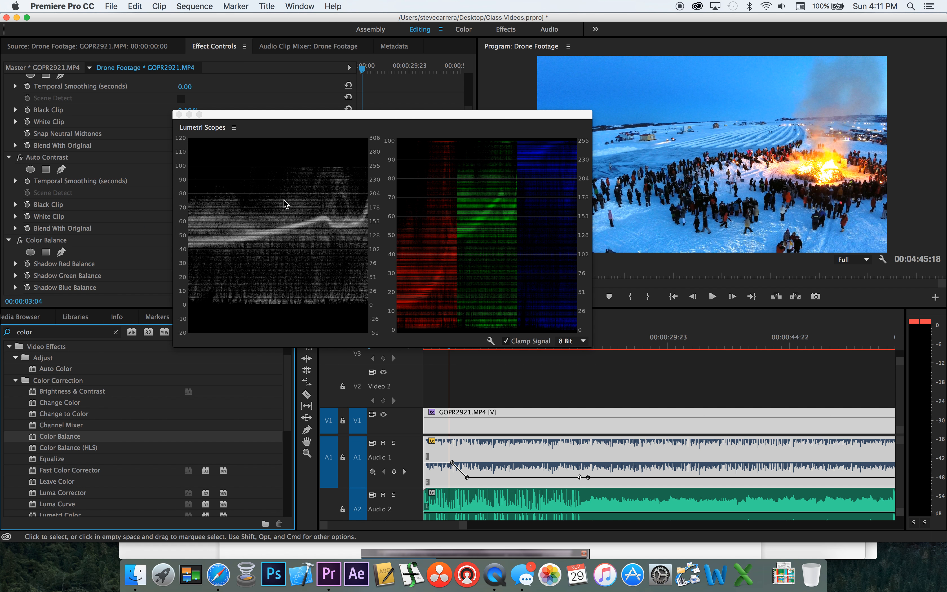
Try a Shadow Red Balance of 99.0 on the Color Balance effect while watching the scopes, and reset the parameter.
scroll(135, 212, down, 5)
drag(274, 116, 152, 215)
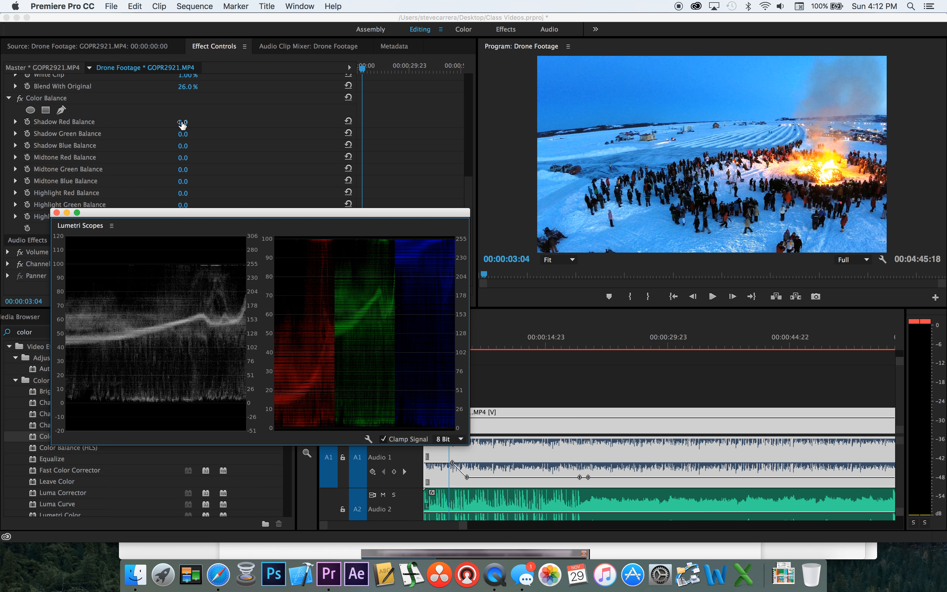
mouse_move(182, 124)
mouse_down()
mouse_move(221, 124)
mouse_move(187, 124)
mouse_up()
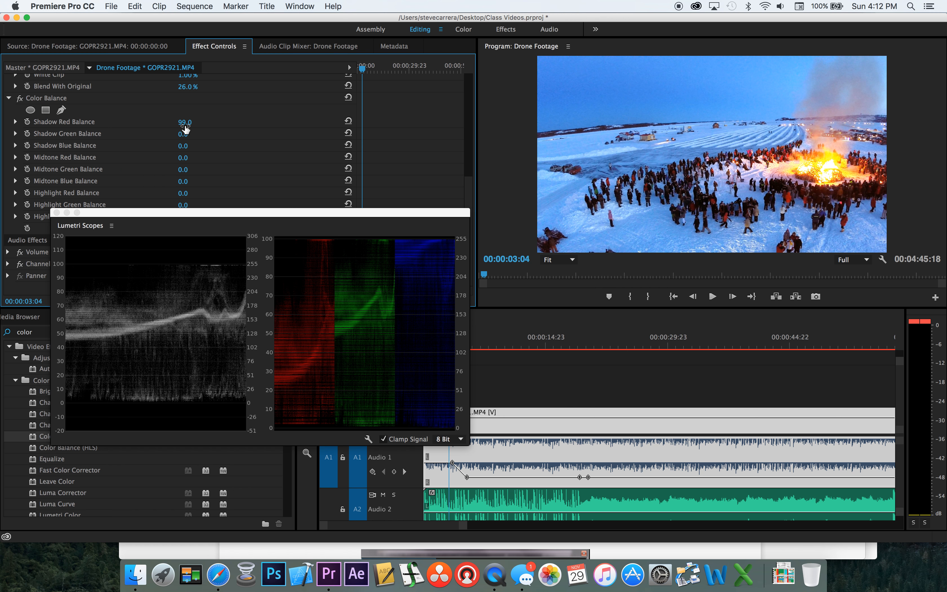
click(348, 121)
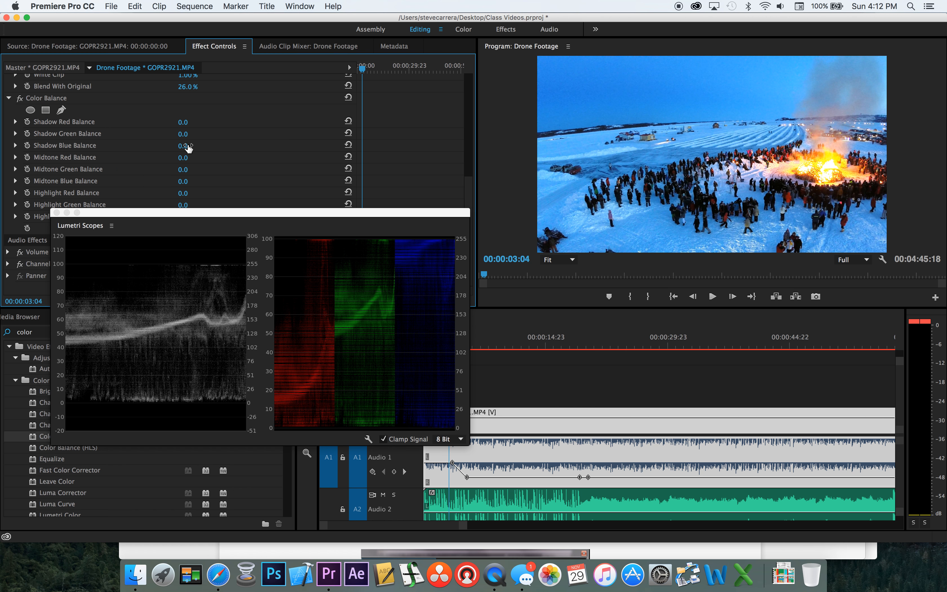
Try a Shadow Green Balance of 100.0 on the Color Balance effect and reset the parameter, keeping the scopes clear of the settings.
drag(183, 134, 220, 134)
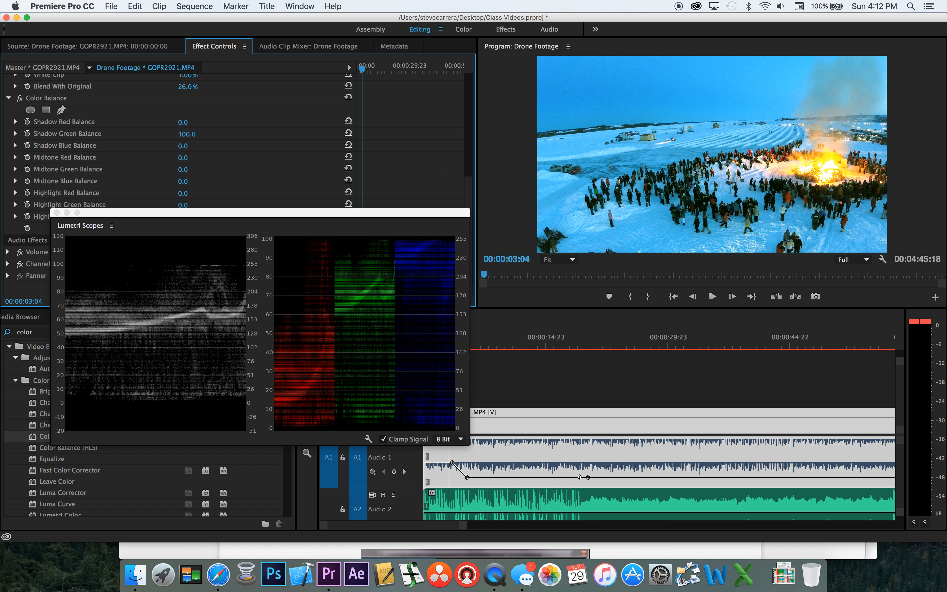
drag(188, 134, 185, 134)
click(348, 134)
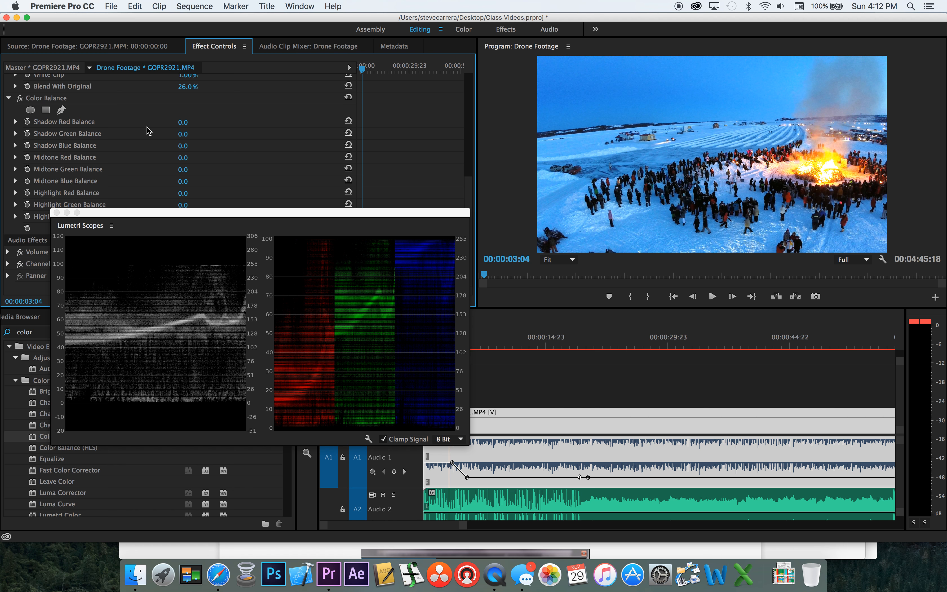
drag(320, 212, 316, 232)
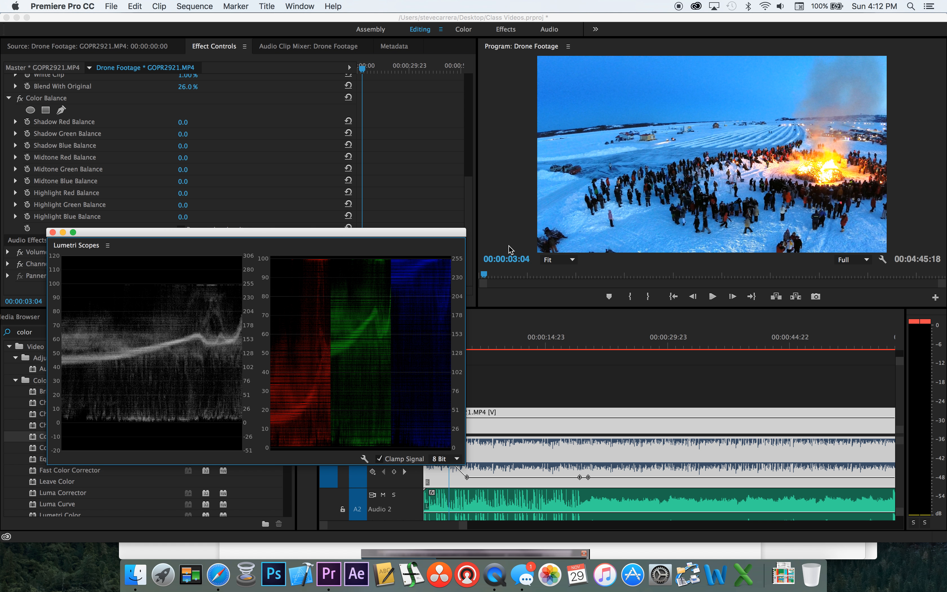